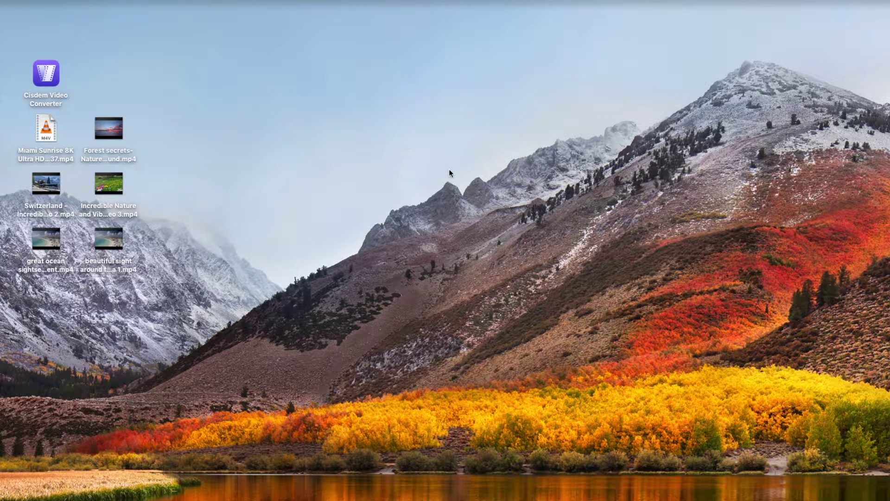
- Launch Cisdem Video Converter, visit DVD and Download modes, return to Convert, and select the six desktop videos
double_click(52, 70)
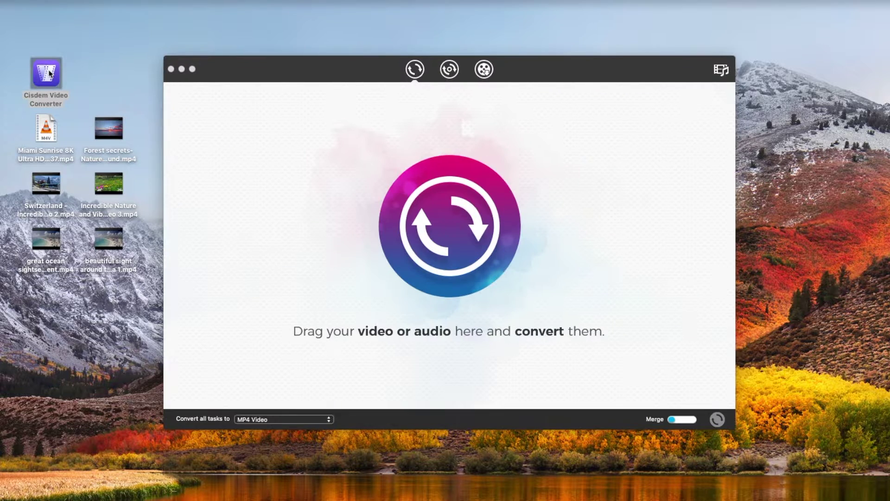
left_click(448, 74)
left_click(487, 76)
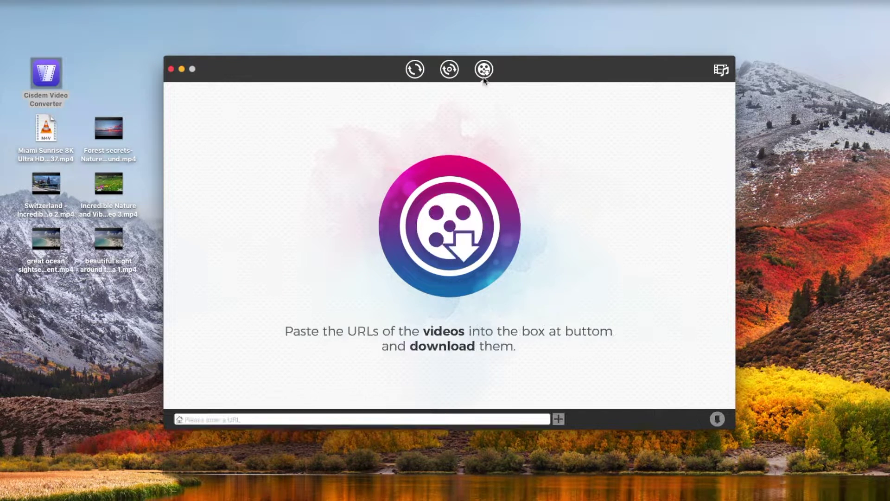
left_click(417, 77)
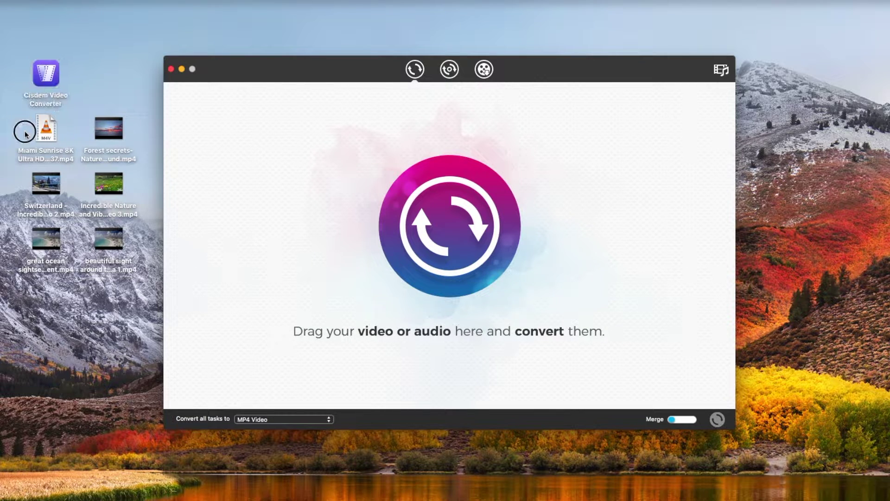
left_click_drag(15, 120, 142, 275)
- Drop the six MP4s into the conversion list, preview the Miami Sunrise clip, and open its editor
left_click_drag(36, 120, 253, 132)
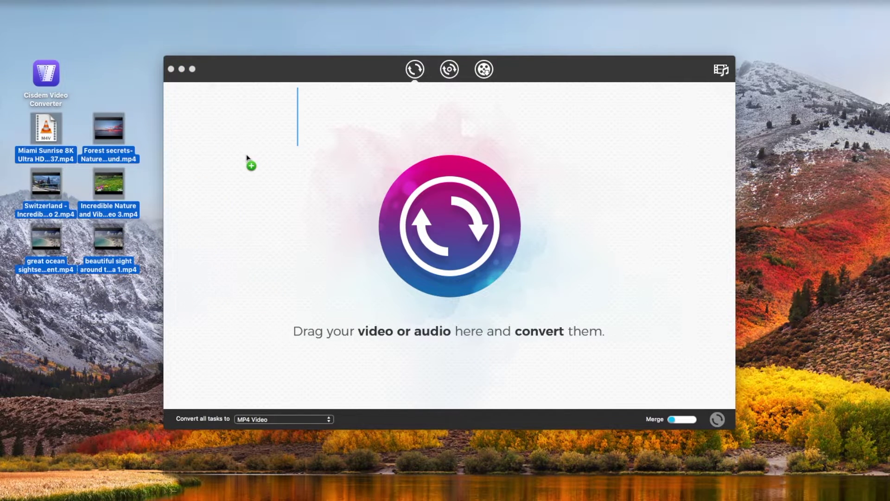
left_click_drag(253, 131, 253, 131)
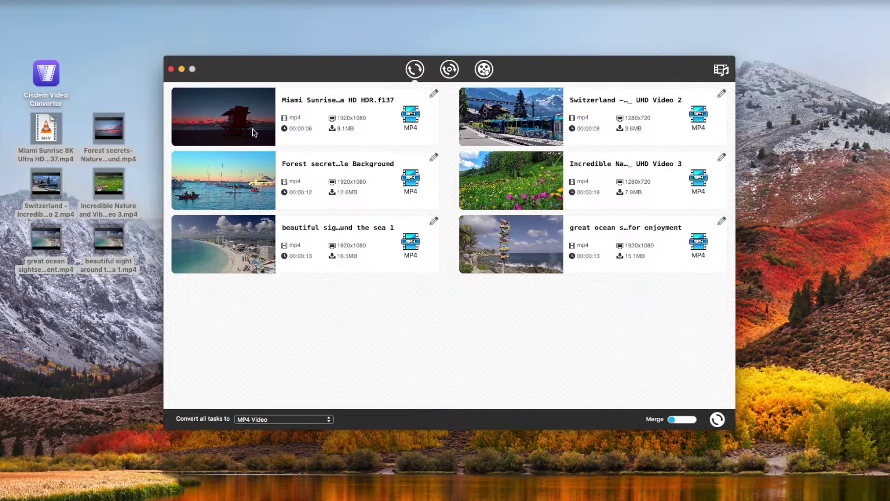
left_click(230, 120)
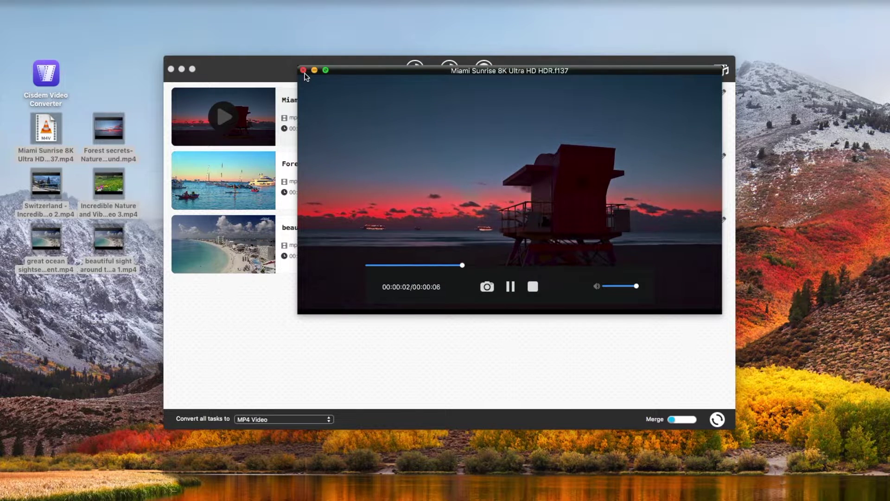
left_click(303, 72)
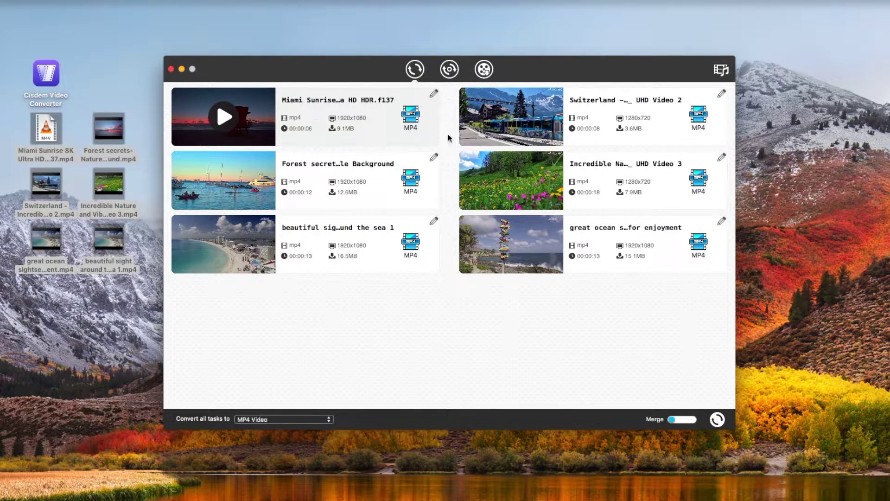
left_click(434, 94)
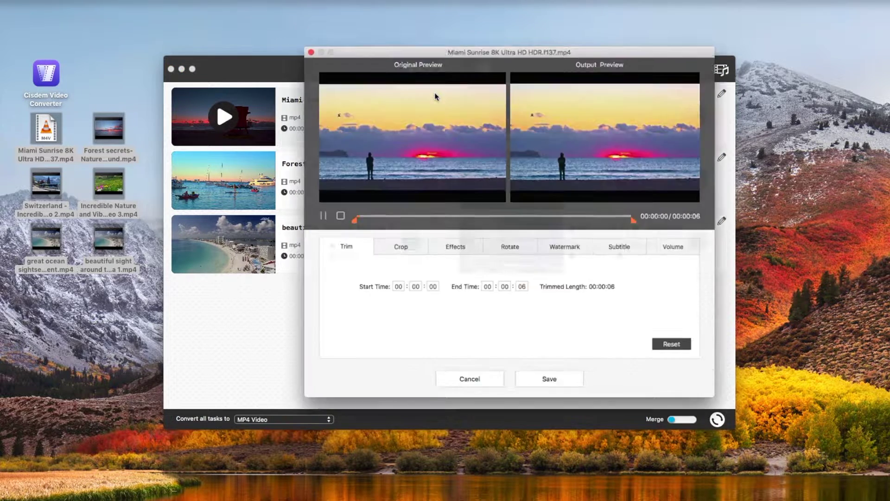
- Trim Miami Sunrise's end to 00:00:05 and crop 211 pixels off the left, giving 1708×960
left_click(307, 215)
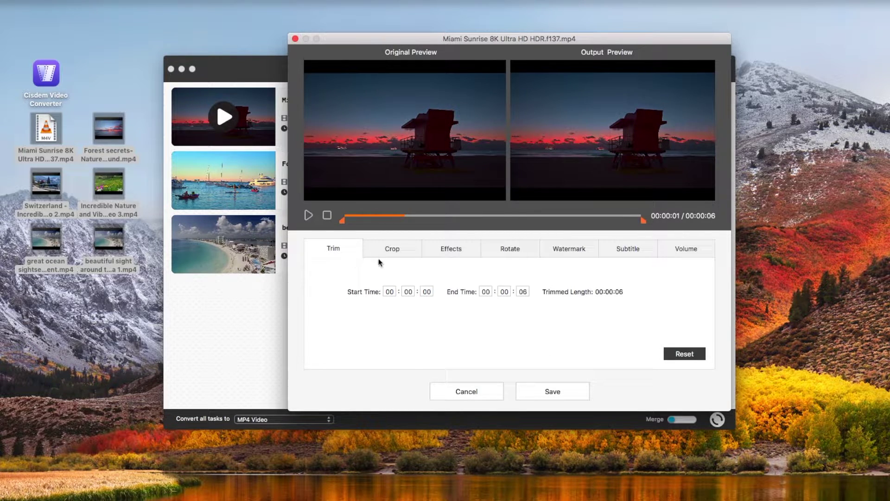
left_click_drag(344, 222, 368, 219)
left_click_drag(642, 221, 584, 221)
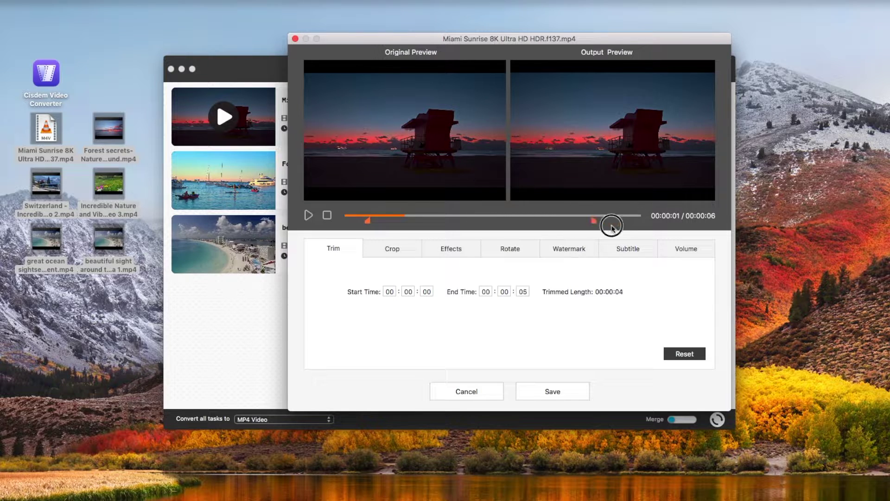
left_click(397, 250)
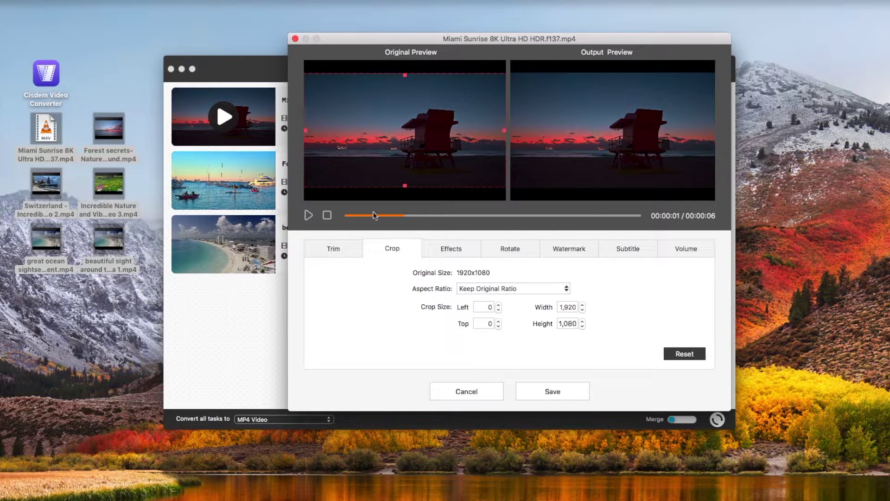
left_click_drag(306, 143, 328, 134)
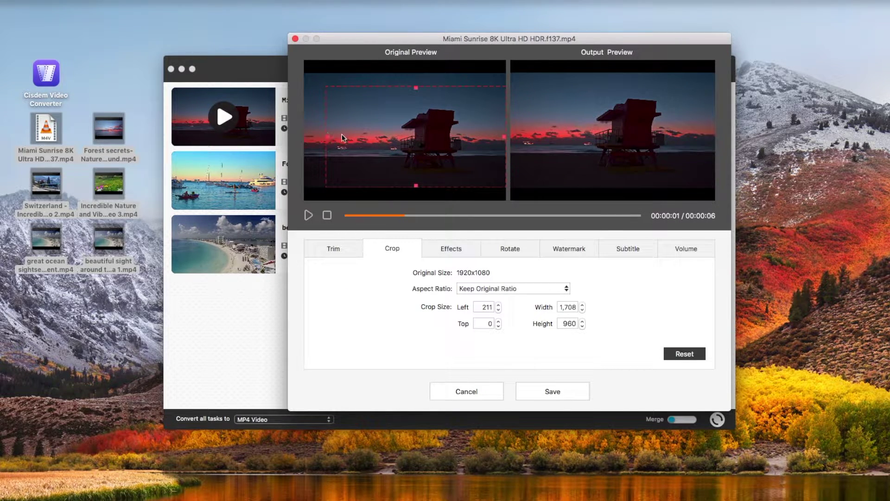
- Lower the clip's brightness slightly and raise its contrast with the Effects sliders
left_click(442, 250)
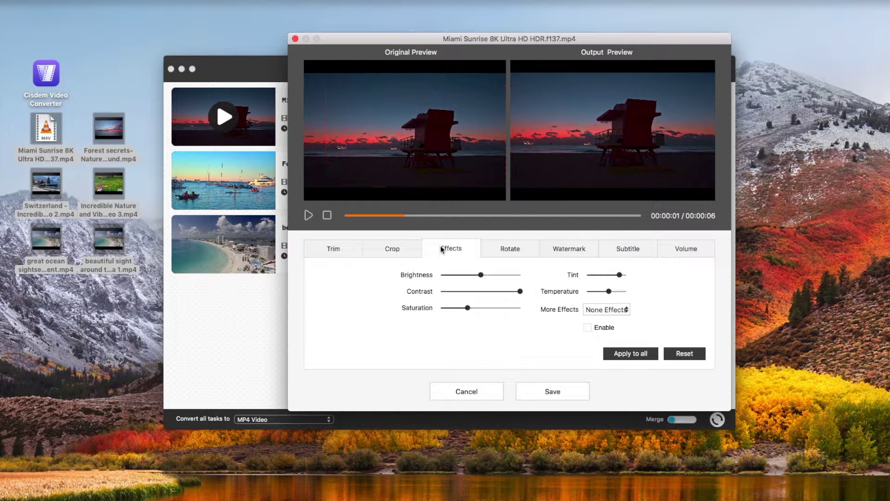
left_click_drag(480, 275, 478, 275)
left_click(620, 274)
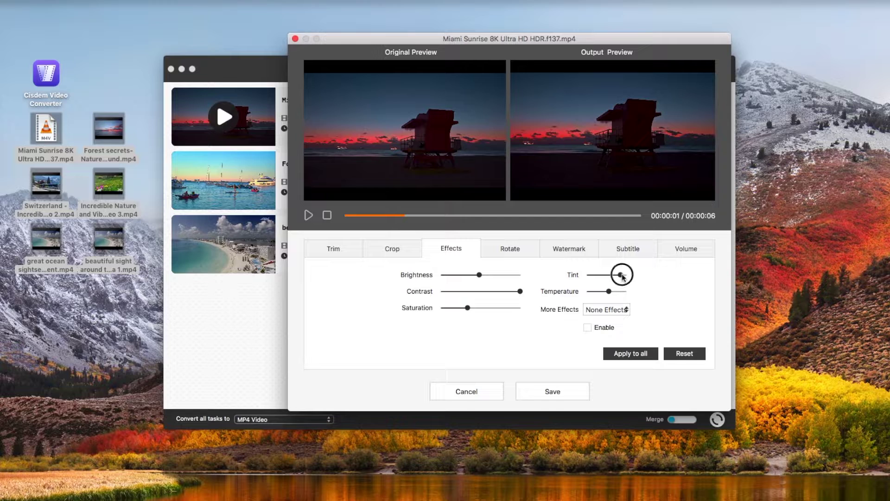
left_click(520, 290)
left_click_drag(520, 292, 519, 291)
left_click_drag(608, 292, 609, 292)
left_click(467, 308)
left_click_drag(467, 309, 468, 308)
- Try the Invert effect from More Effects, then settle on the Transfer colour effect
left_click(629, 311)
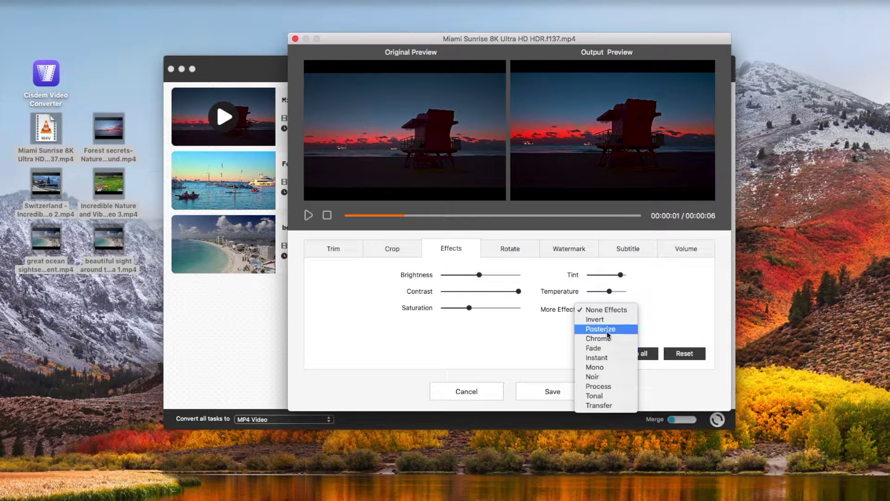
left_click(605, 319)
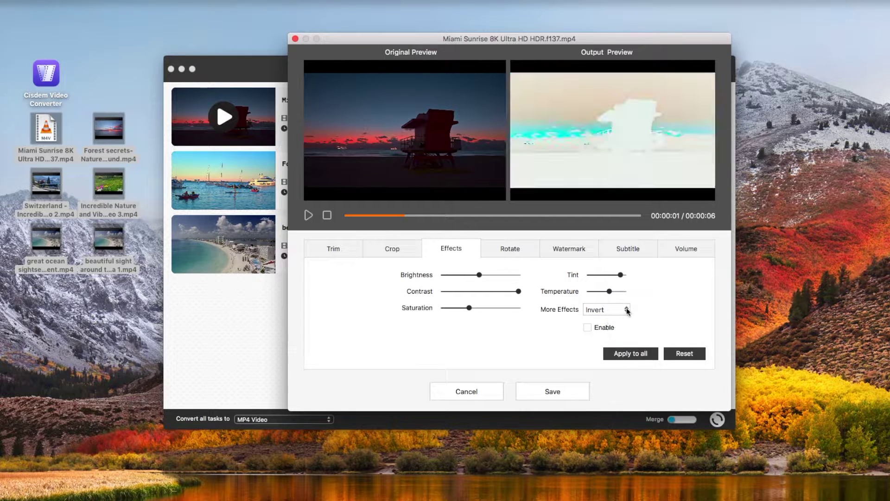
left_click(626, 309)
left_click(601, 397)
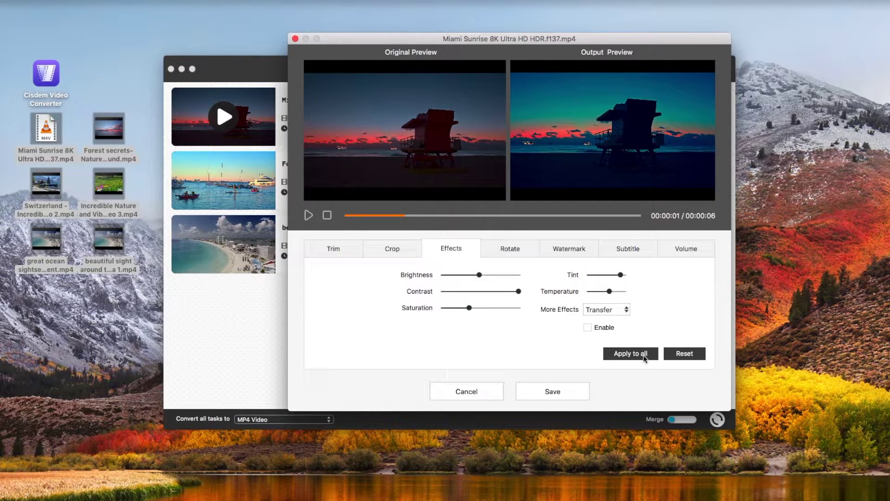
left_click(512, 249)
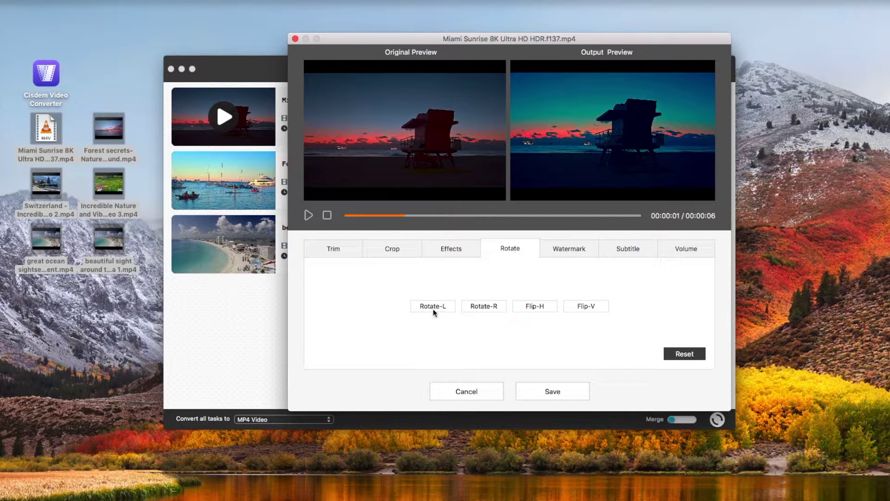
- Rotate the output left four quarter turns, bringing it back upright
left_click(433, 307)
left_click(432, 306)
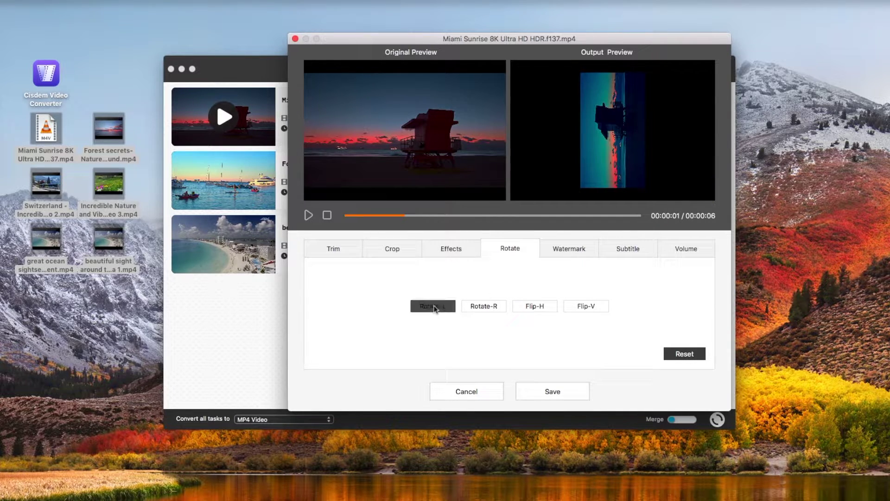
left_click(433, 306)
left_click(433, 306)
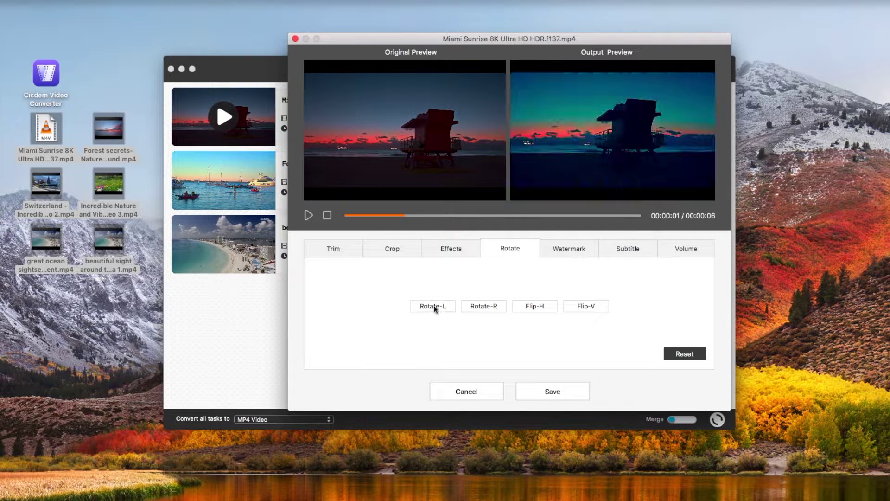
- Review the Watermark, Subtitle and Volume options, then close the editor to return to the list
left_click(572, 248)
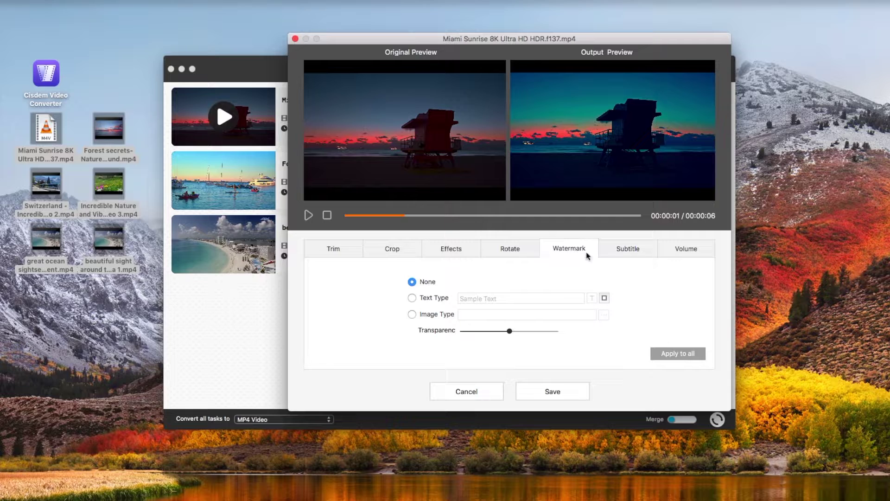
left_click(620, 252)
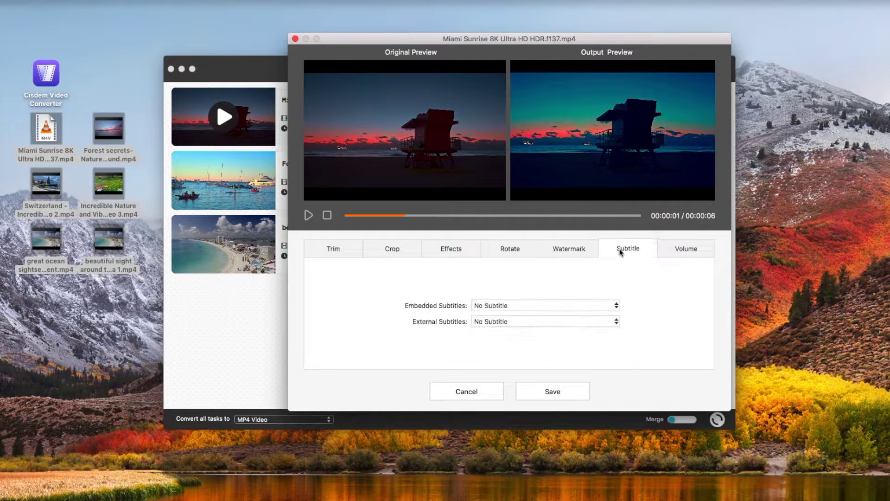
left_click(686, 251)
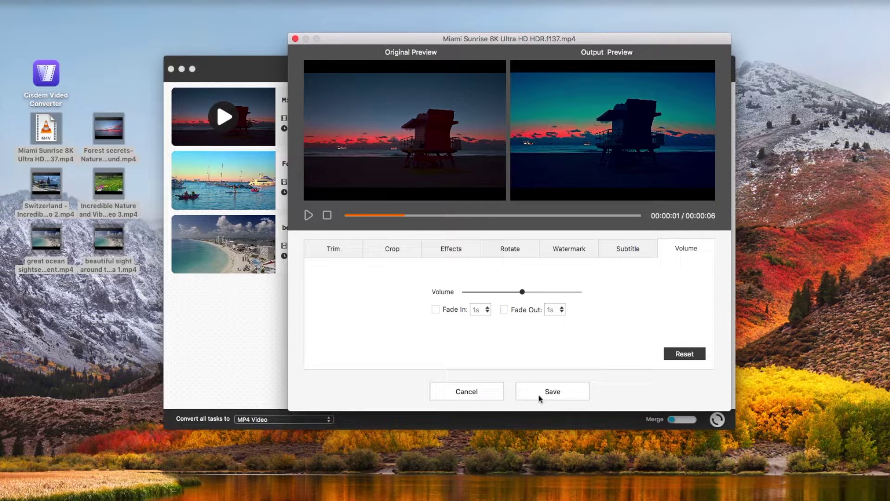
left_click(464, 394)
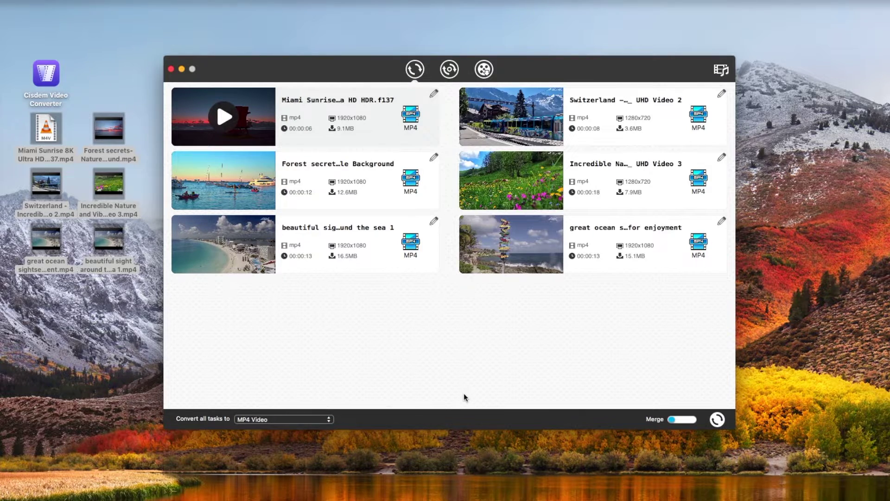
- Set Miami Sunrise to MOV, Forest Secret to WMV Video and Beautiful Sight to MKV Video
left_click(410, 116)
scroll(429, 231, "down", 2)
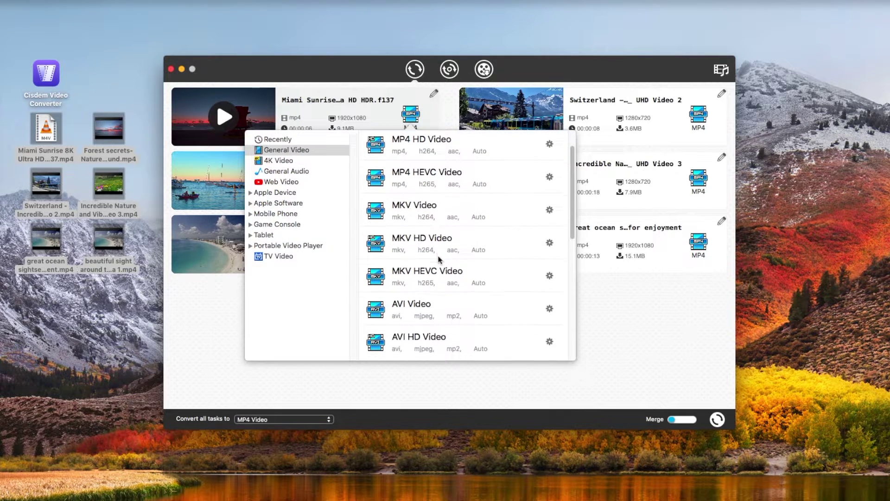
scroll(426, 264, "down", 5)
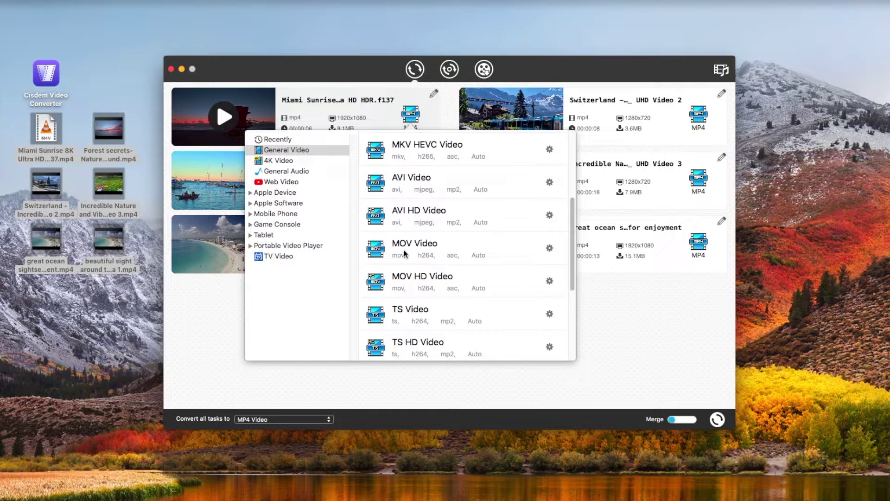
left_click(404, 253)
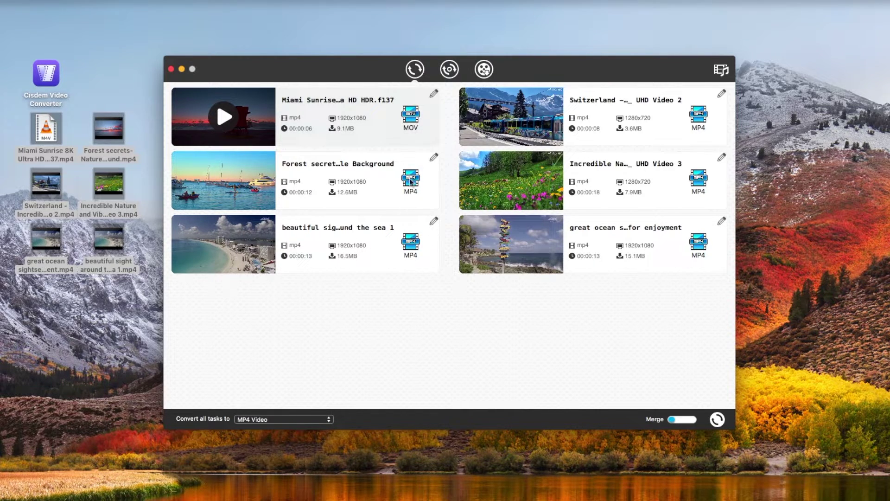
left_click(411, 180)
scroll(466, 306, "down", 3)
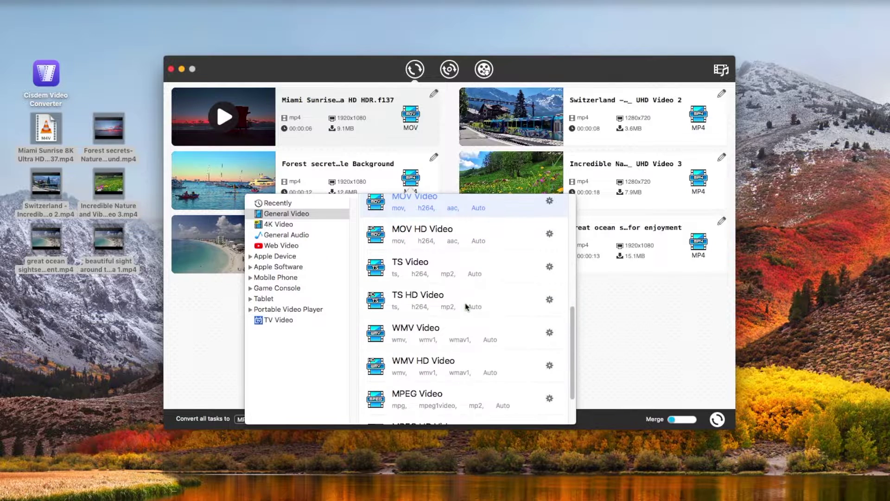
left_click(440, 332)
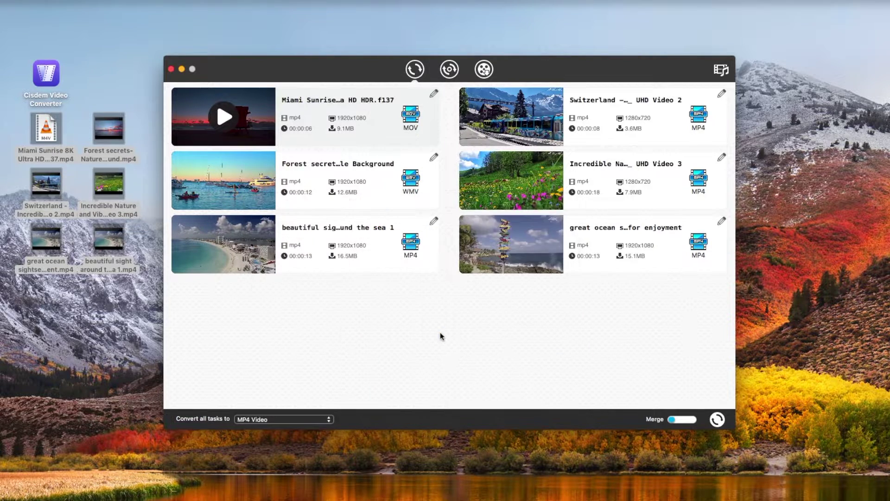
left_click(411, 244)
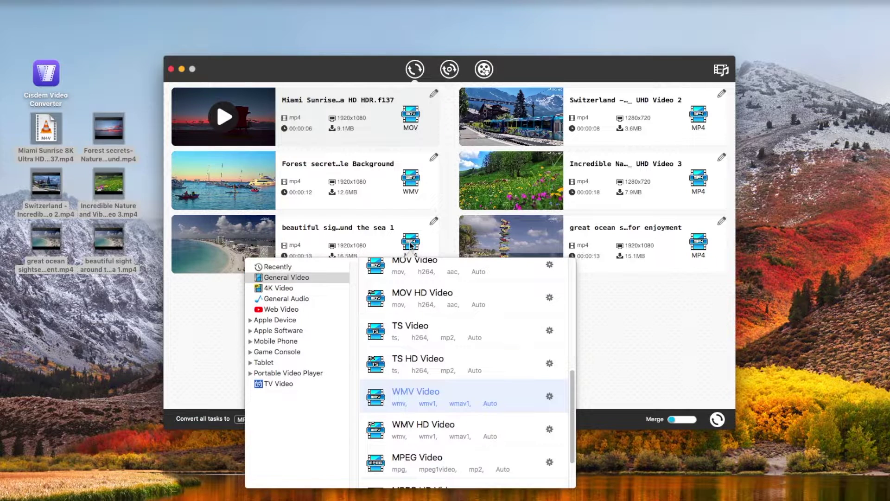
scroll(439, 332, "up", 5)
scroll(439, 331, "up", 1)
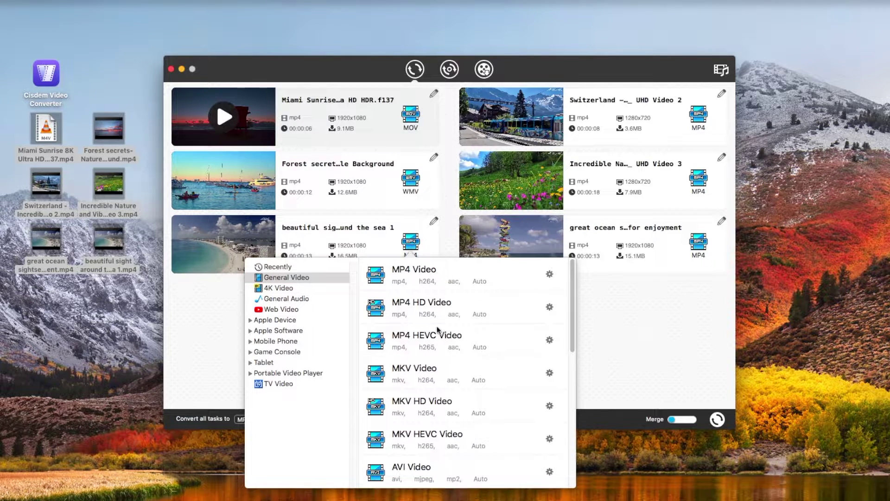
left_click(419, 374)
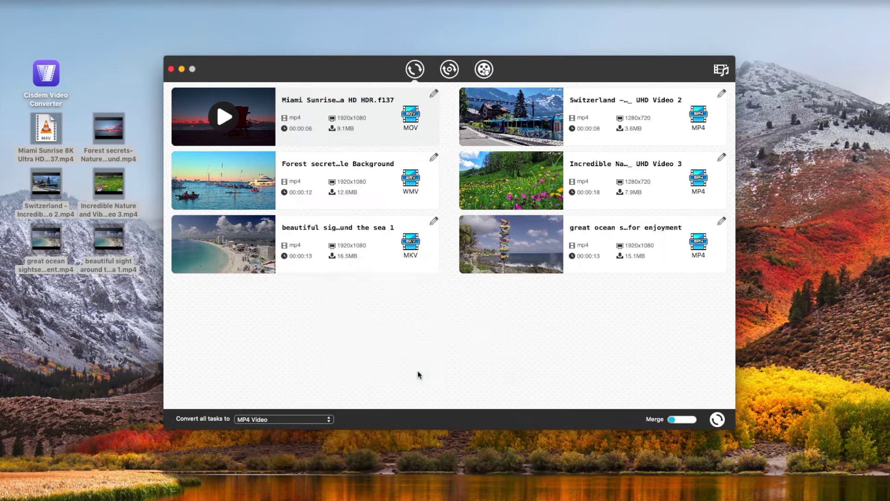
- Use 'Convert all tasks to' to make every video output MOV Video
left_click(318, 418)
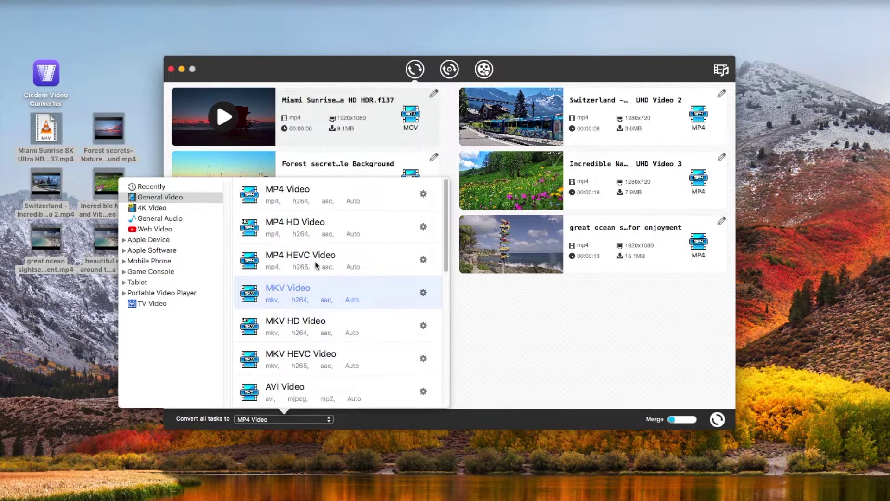
scroll(324, 299, "down", 3)
scroll(326, 307, "down", 2)
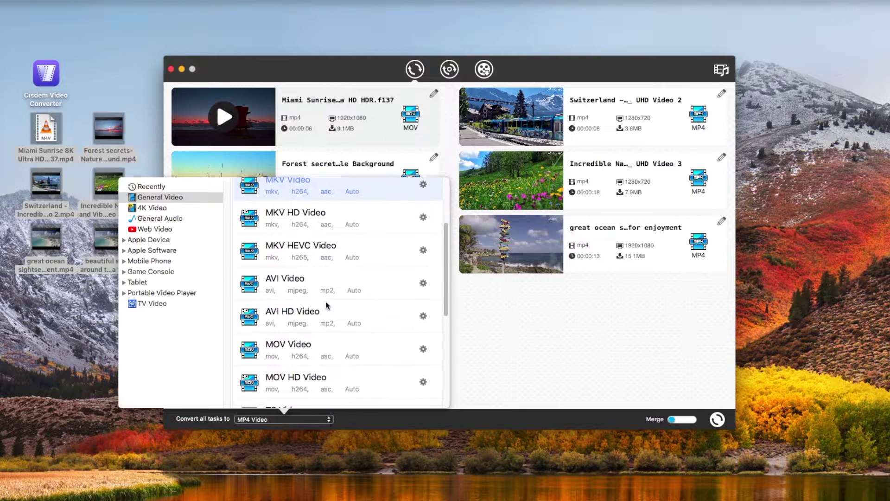
left_click(294, 344)
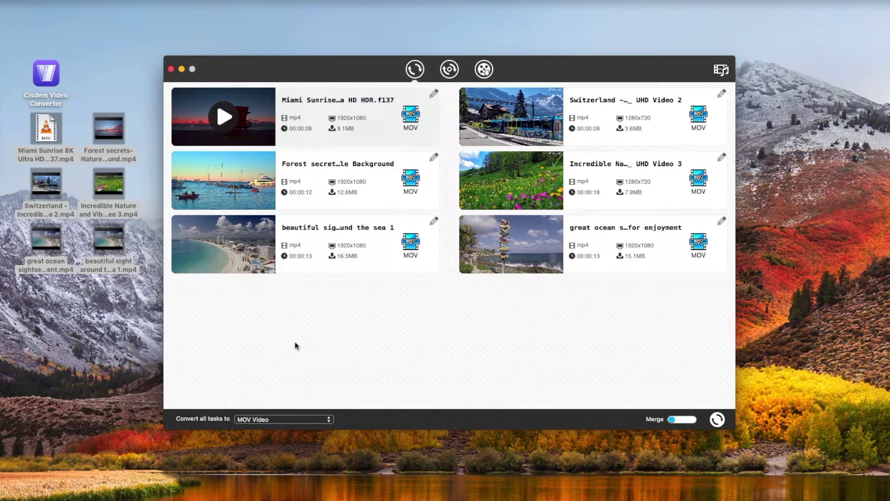
left_click(298, 419)
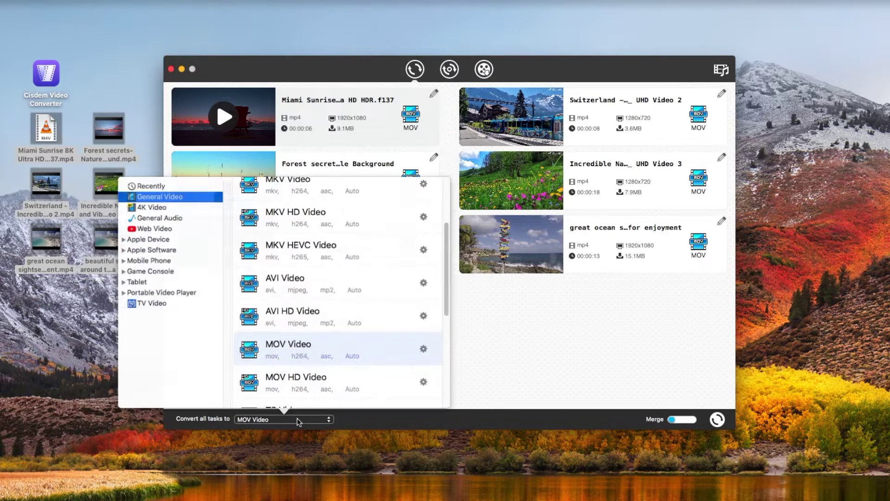
left_click(423, 349)
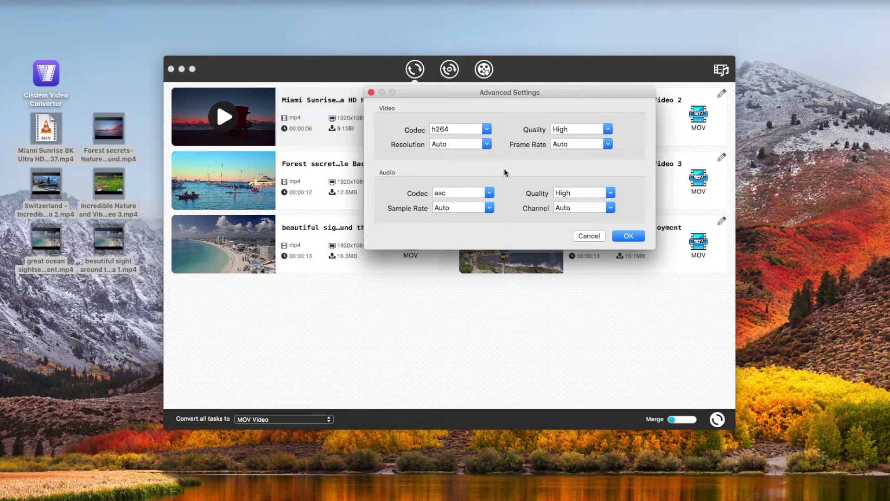
left_click(487, 130)
left_click(488, 130)
left_click(608, 129)
left_click(487, 145)
scroll(489, 155, "down", 3)
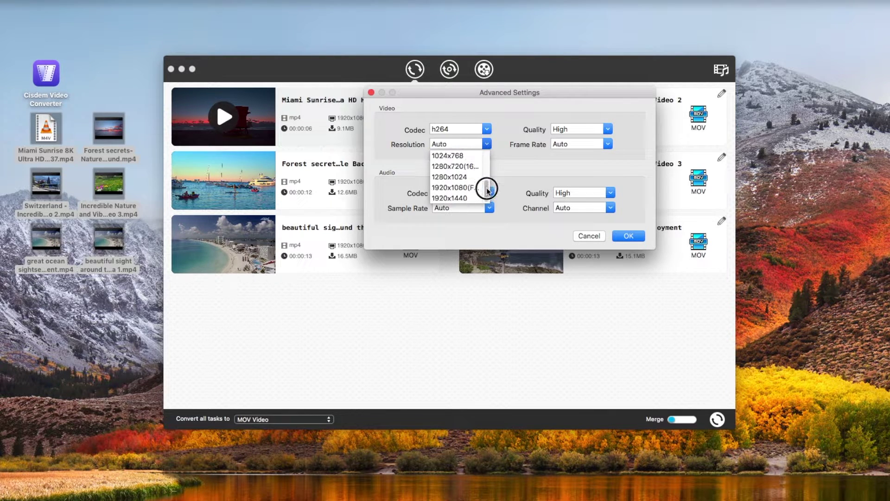
left_click(486, 144)
left_click(608, 145)
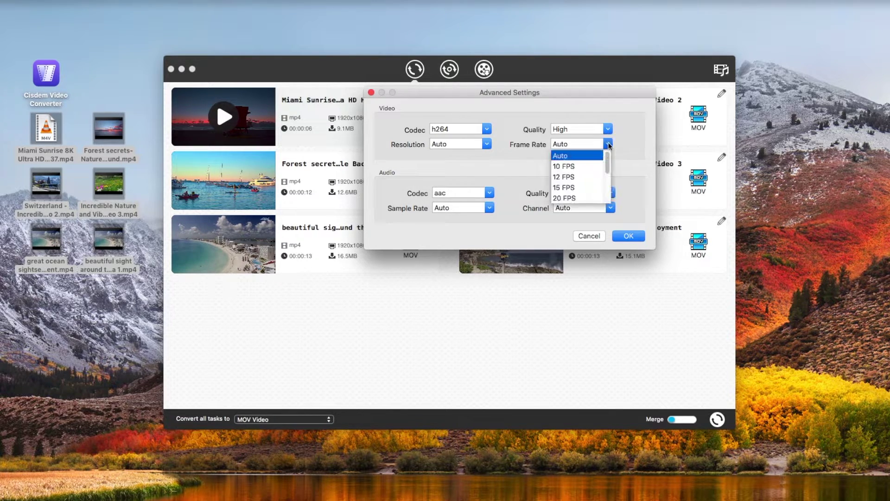
mouse_move(607, 159)
left_mouse_down()
mouse_move(608, 182)
mouse_move(608, 149)
left_mouse_up()
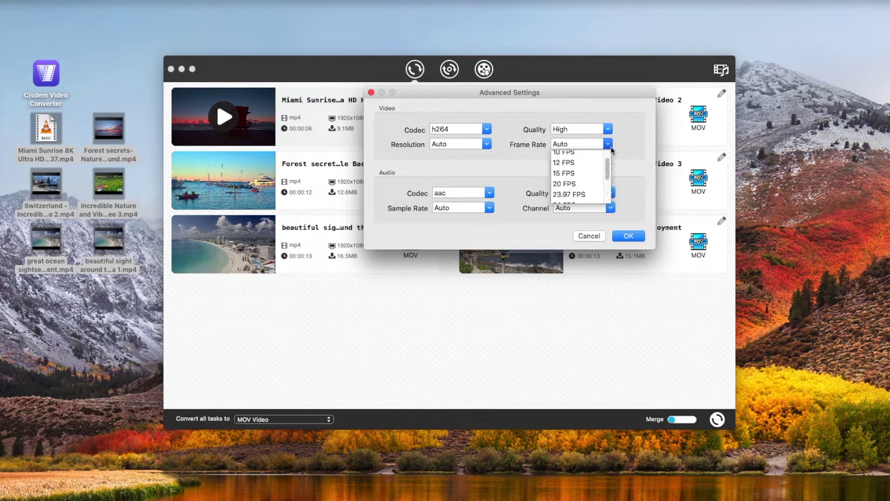
left_click(563, 152)
left_click(490, 194)
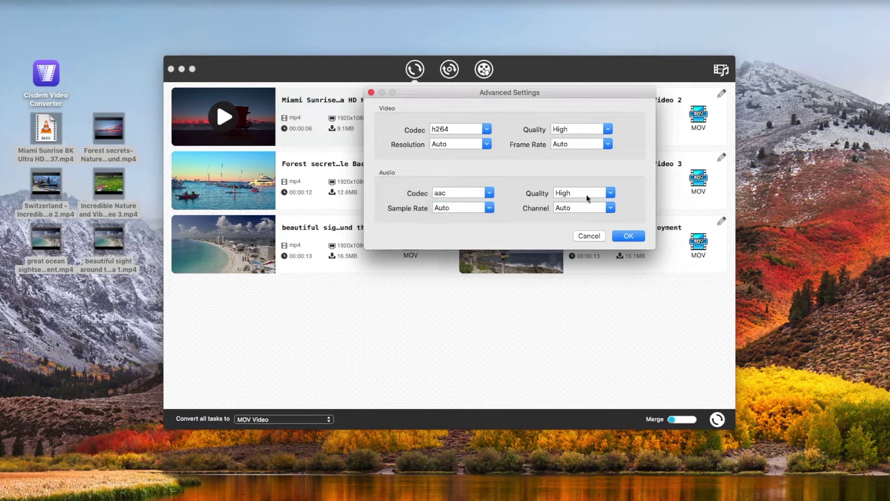
left_click(610, 193)
left_click(570, 200)
left_click(490, 208)
mouse_move(489, 221)
left_mouse_down()
mouse_move(491, 254)
mouse_move(490, 209)
left_mouse_up()
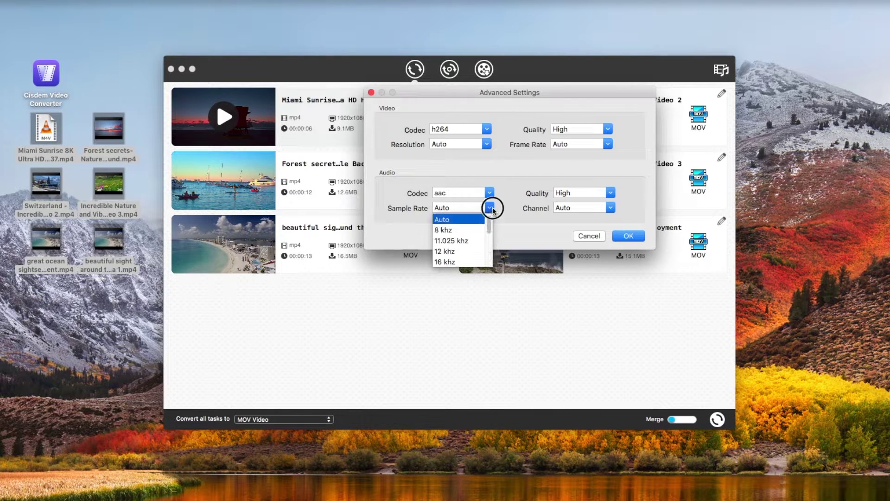
left_click(487, 209)
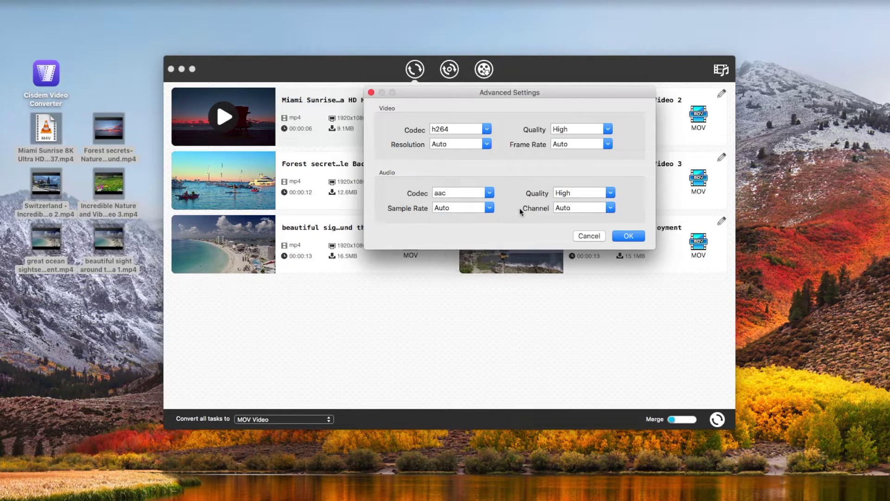
left_click(610, 207)
mouse_move(612, 225)
left_mouse_down()
mouse_move(611, 257)
mouse_move(613, 217)
left_mouse_up()
left_click(611, 209)
left_click(630, 237)
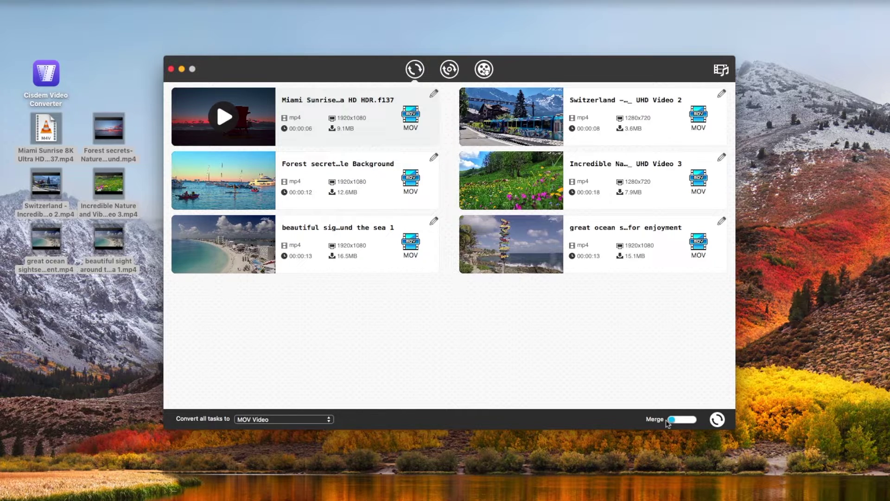
- Convert all six videos to MOV and open the output folder from a check mark
left_click(719, 422)
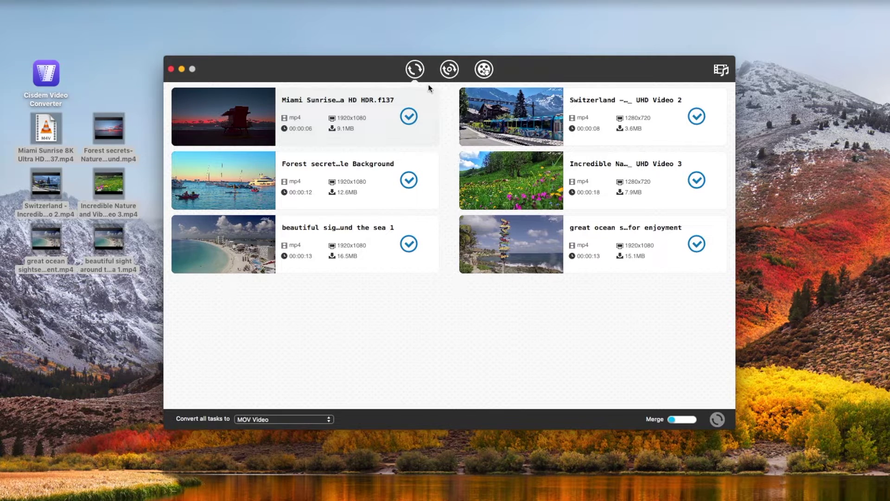
left_click(410, 119)
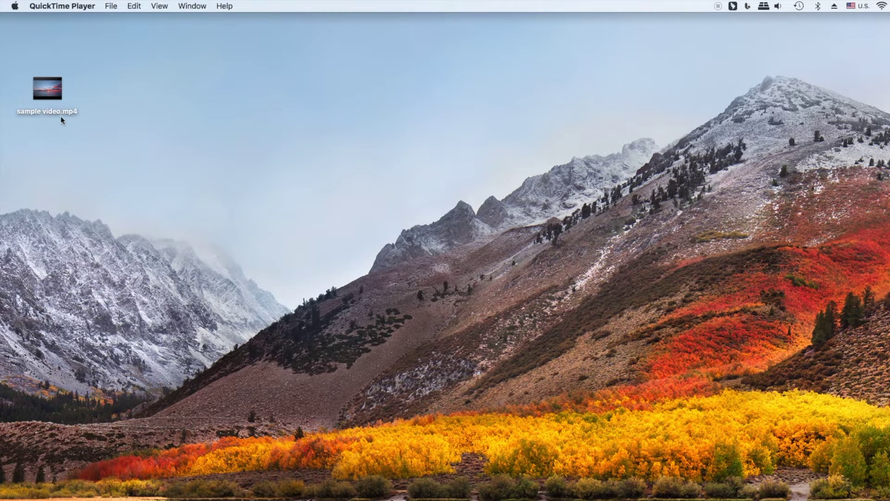
- Open sample video.mp4 with QuickTime Player and shrink the window toward screen centre
right_click(49, 94)
mouse_move(81, 108)
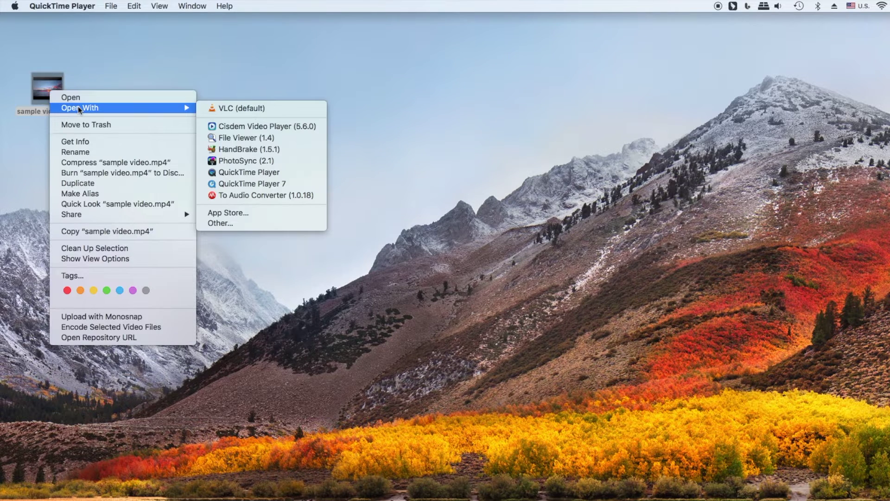
left_click(252, 173)
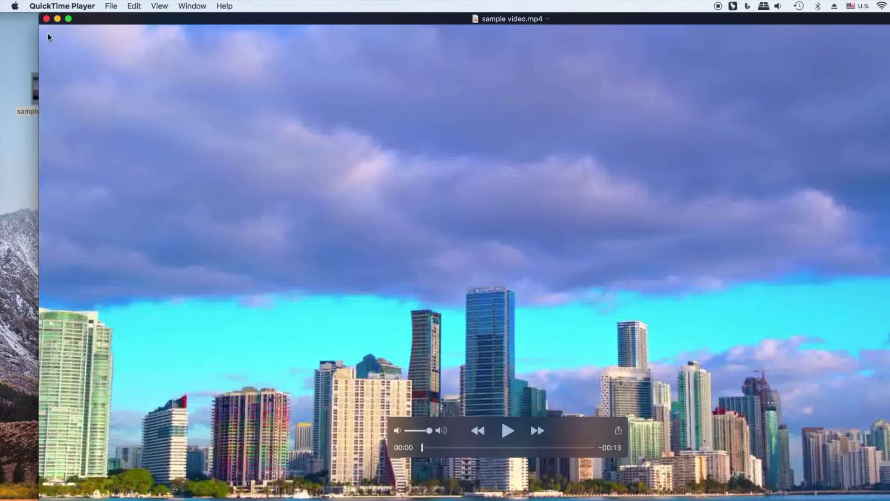
left_click_drag(39, 17, 175, 141)
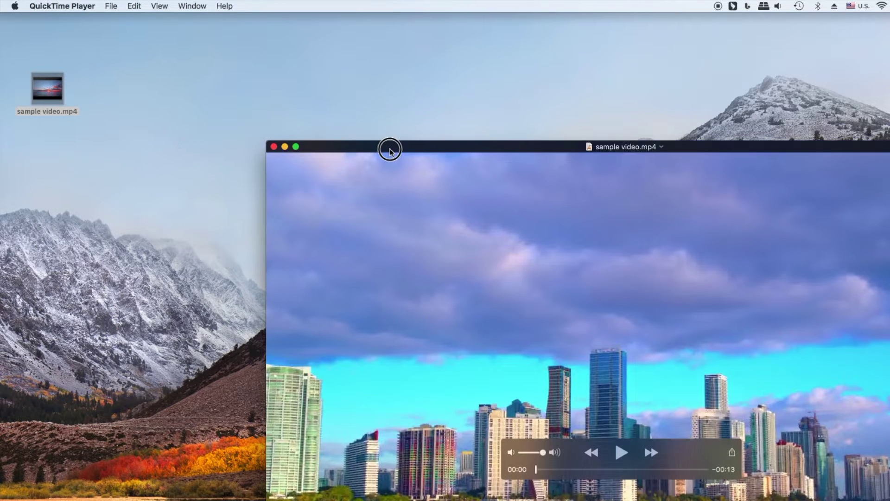
mouse_move(390, 151)
left_mouse_down()
mouse_move(207, 64)
mouse_move(199, 39)
left_mouse_up()
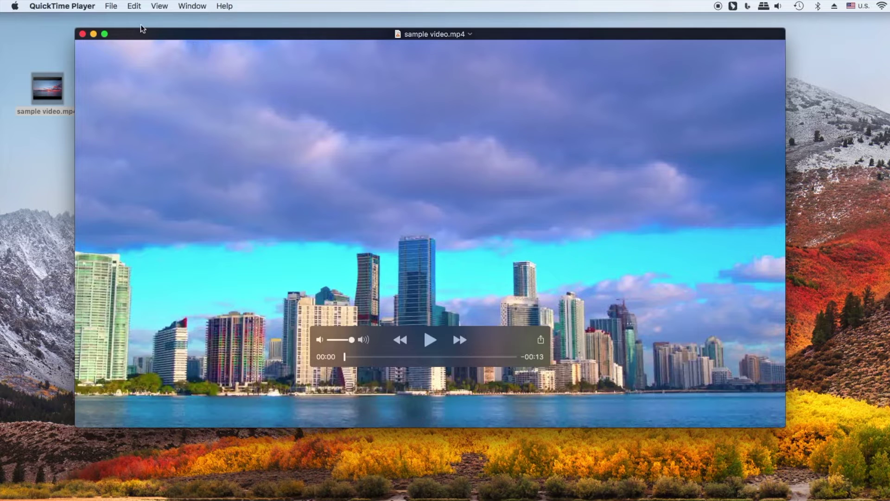
- Start exporting the sample video via File > Export As > 1080p
left_click(113, 7)
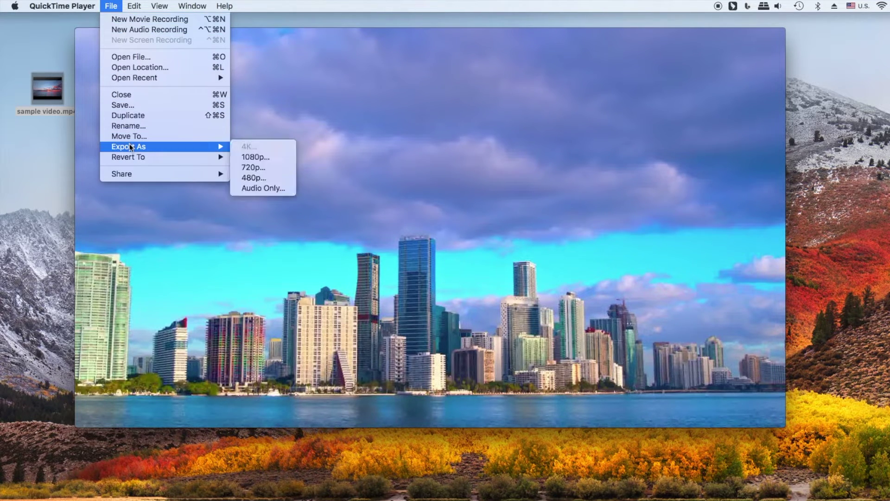
mouse_move(129, 146)
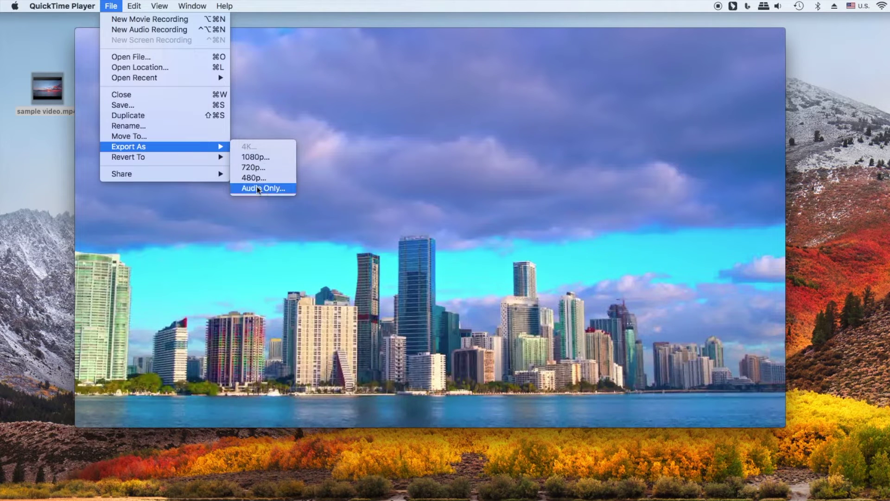
left_click(255, 159)
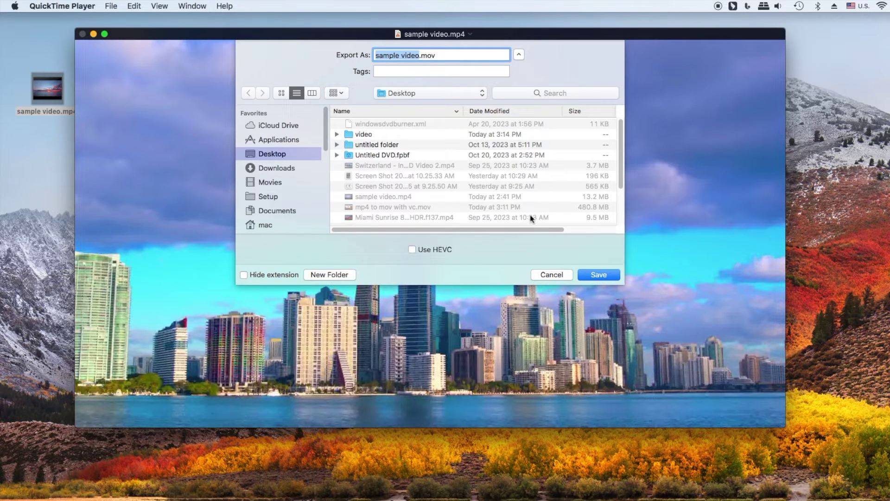
- Save the 1080p export as sample video.mov on the Desktop
left_click(591, 277)
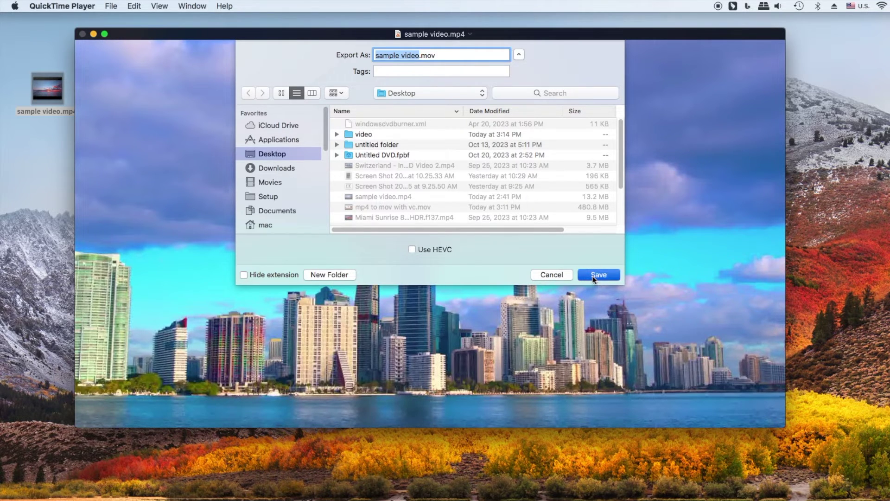